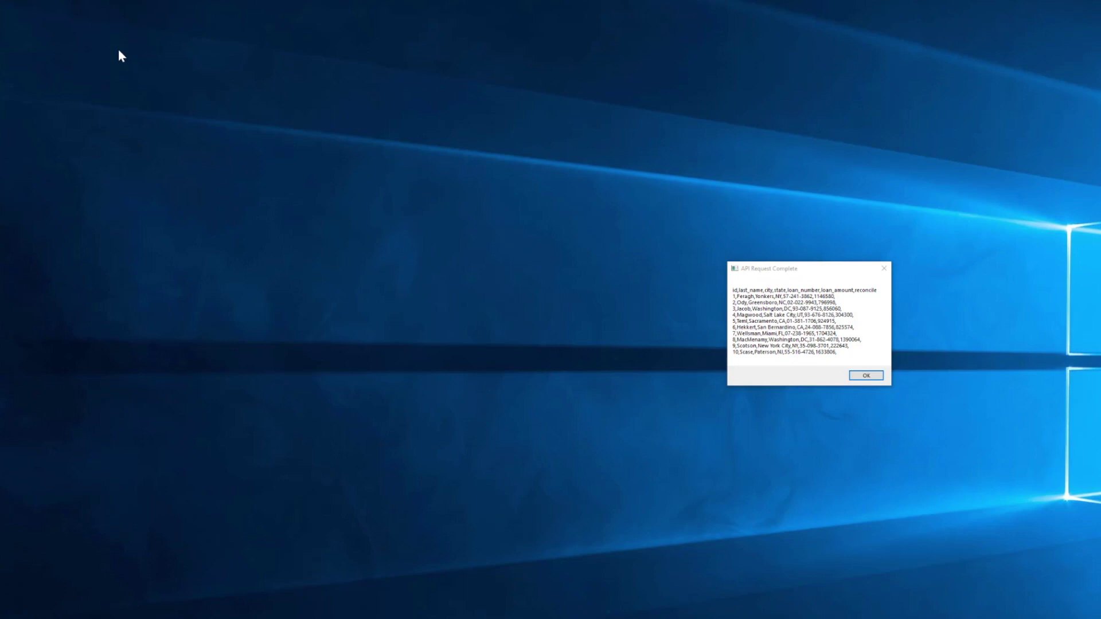
pyautogui.click(876, 378)
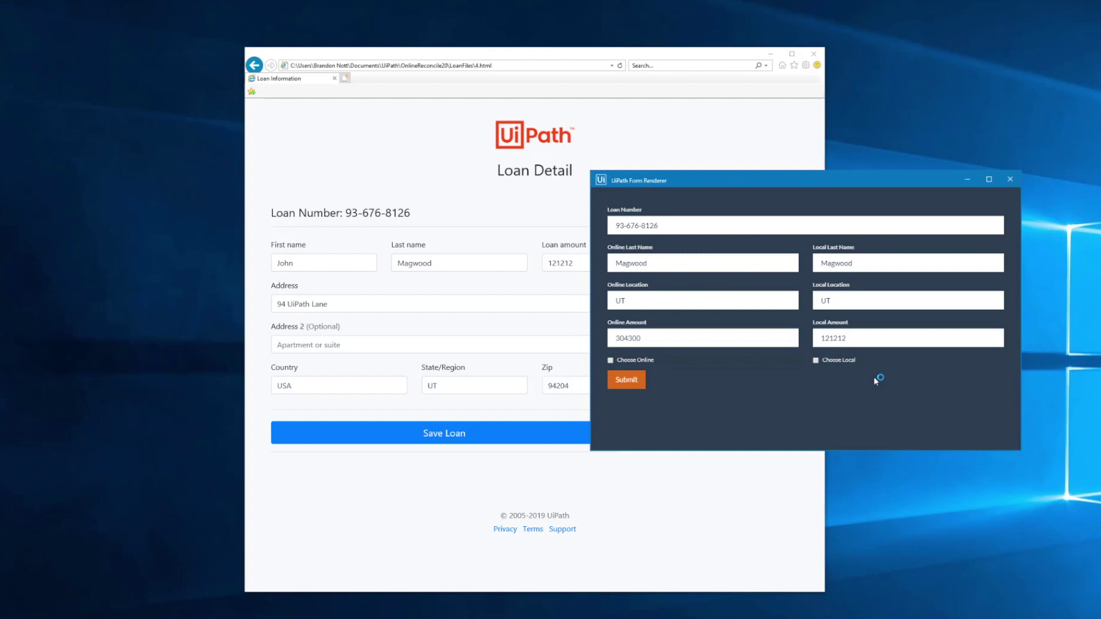
pyautogui.click(627, 381)
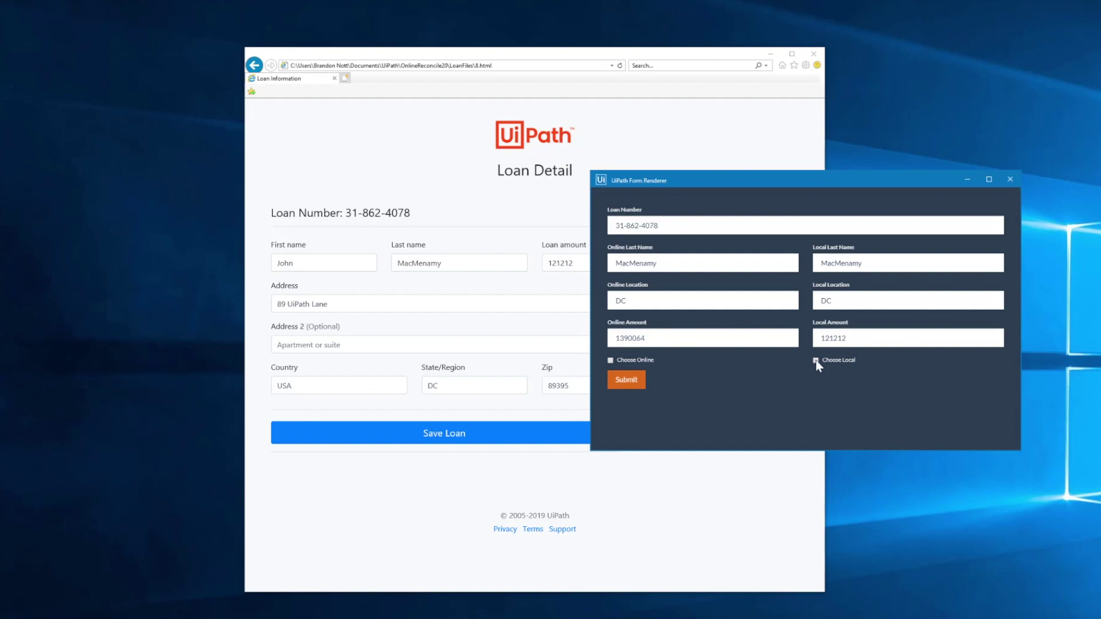
pyautogui.click(635, 386)
pyautogui.write('Loan Updated in LOS')
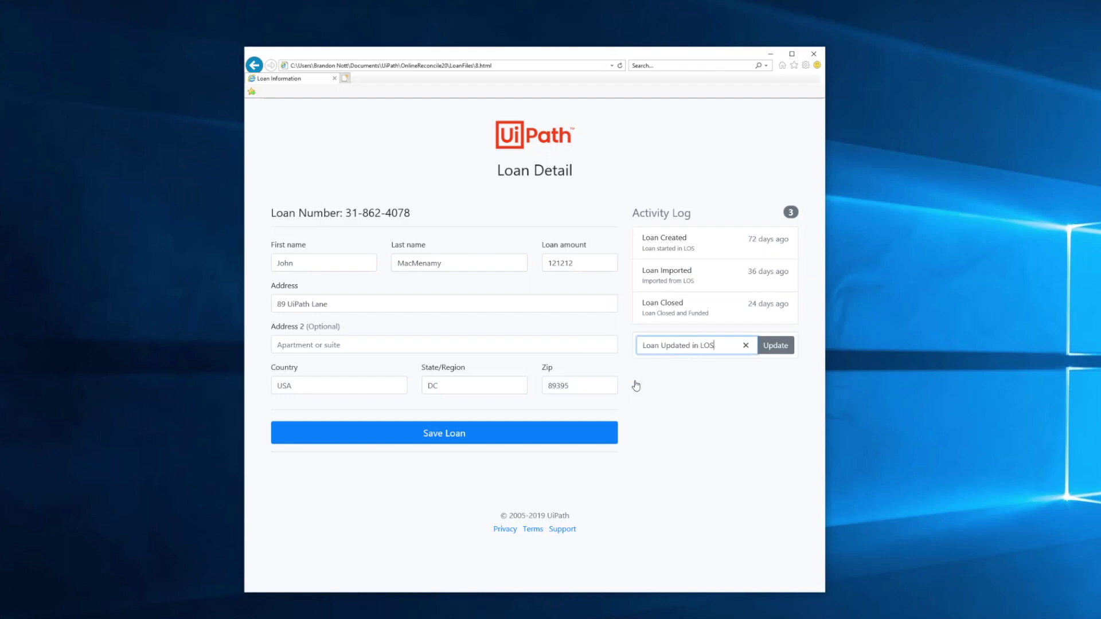
pyautogui.press('Return')
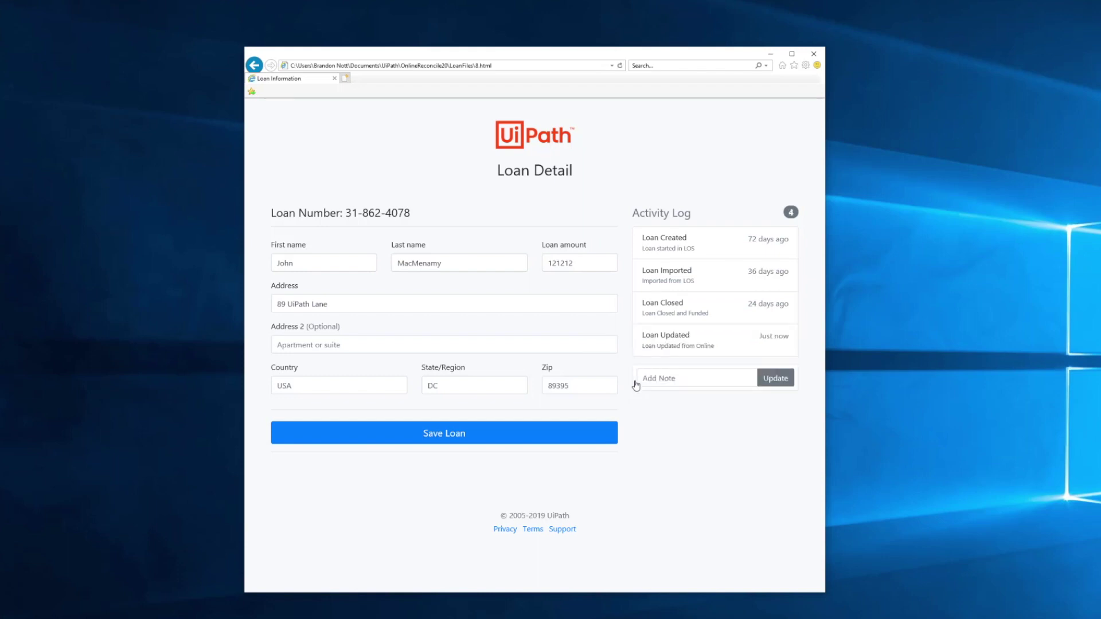
pyautogui.write('Loan successfully Reconciled')
pyautogui.press('Return')
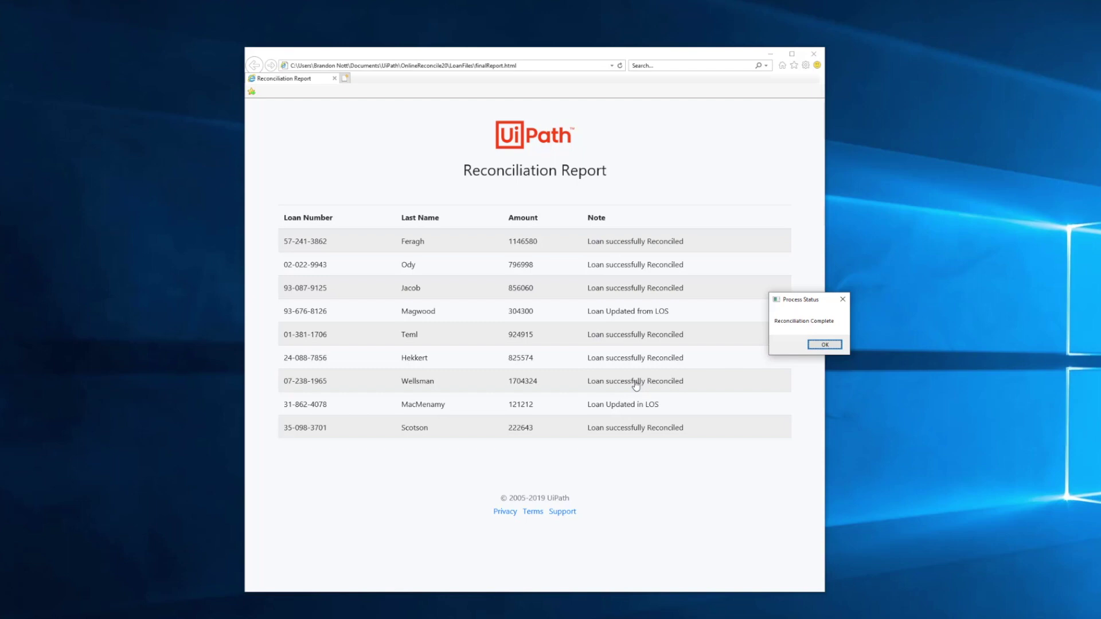
# Step: Acknowledge the Reconciliation Complete status message to return to the Reconcile workflow
pyautogui.click(824, 344)
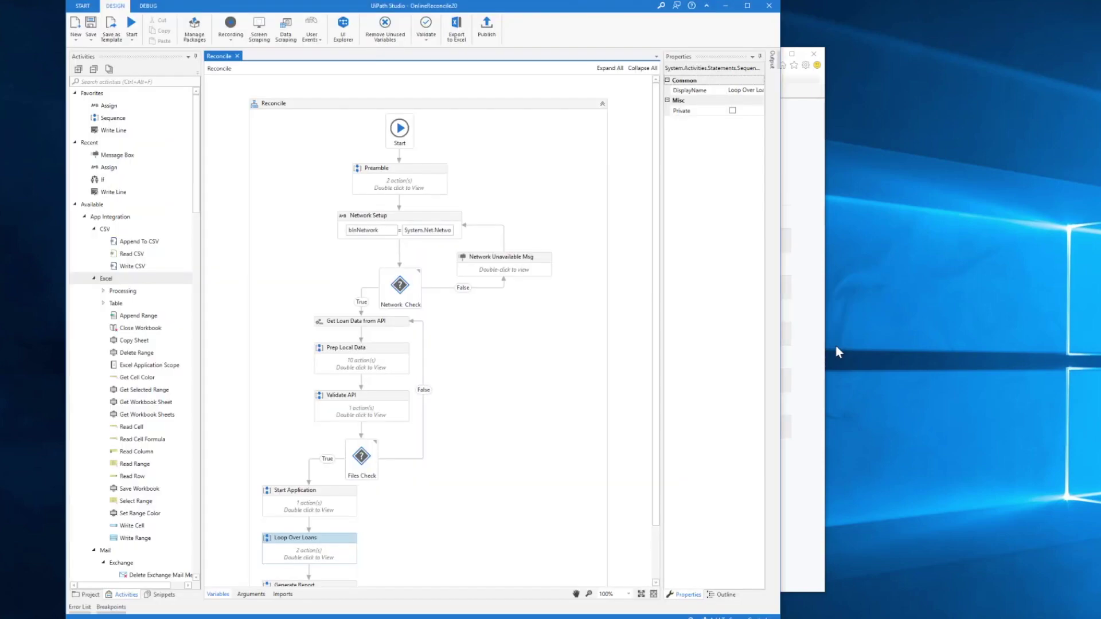